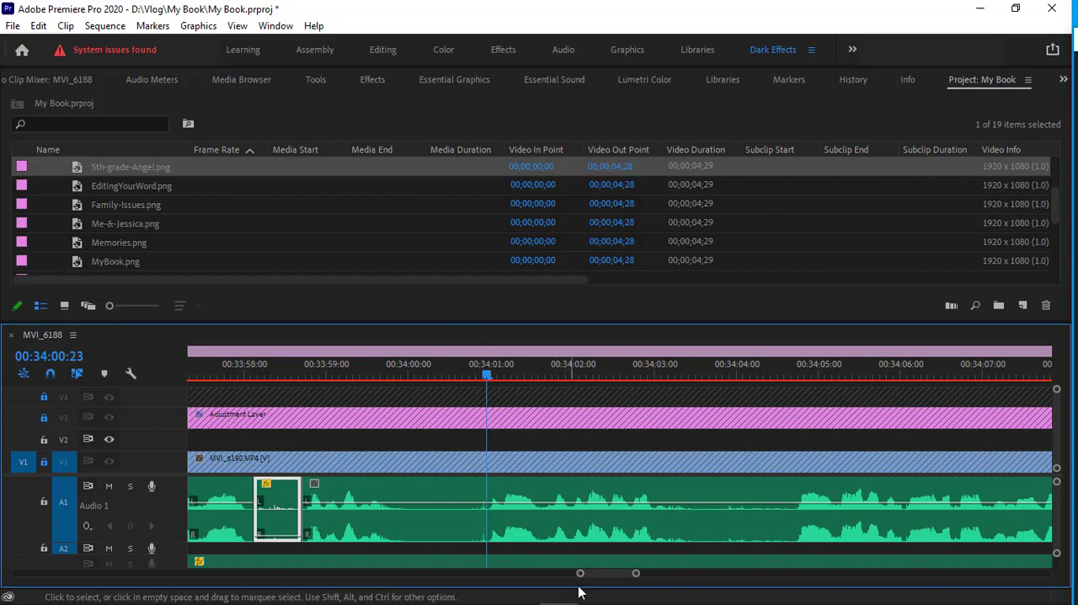
Zoom the Timeline out to show audio from about 00:33:56 to 00:34:06
{"action": "mouse_move", "coordinate": [579, 573]}
{"action": "left_mouse_down"}
{"action": "mouse_move", "coordinate": [37, 576]}
{"action": "mouse_move", "coordinate": [522, 576]}
{"action": "left_mouse_up"}
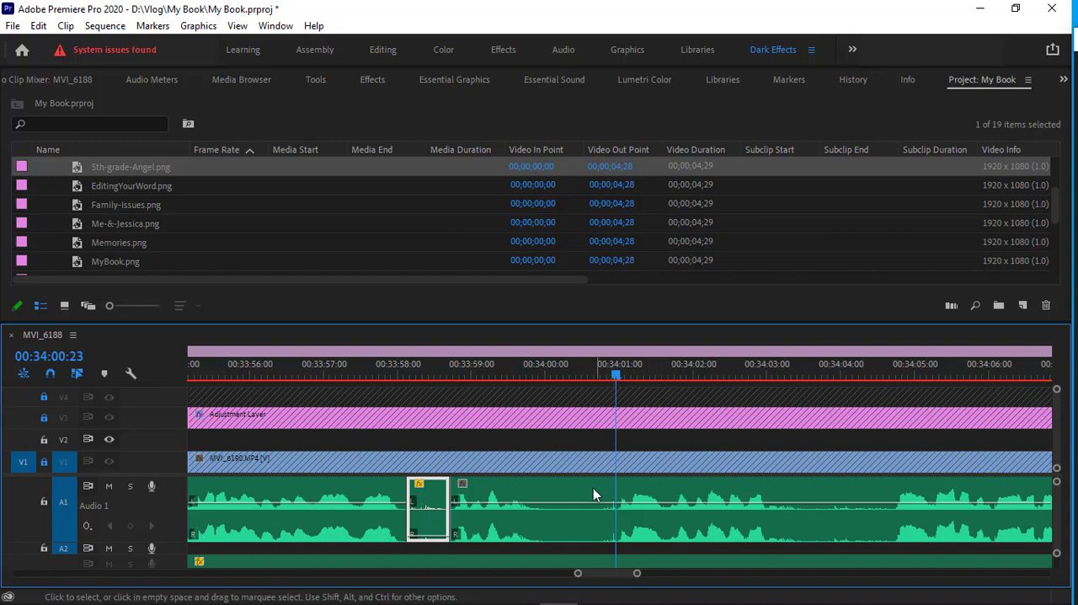
Play the noisy audio from 00:33:58:07, then zoom in around 00:34:01:00
{"action": "left_click_drag", "start_coordinate": [612, 373], "coordinate": [421, 379]}
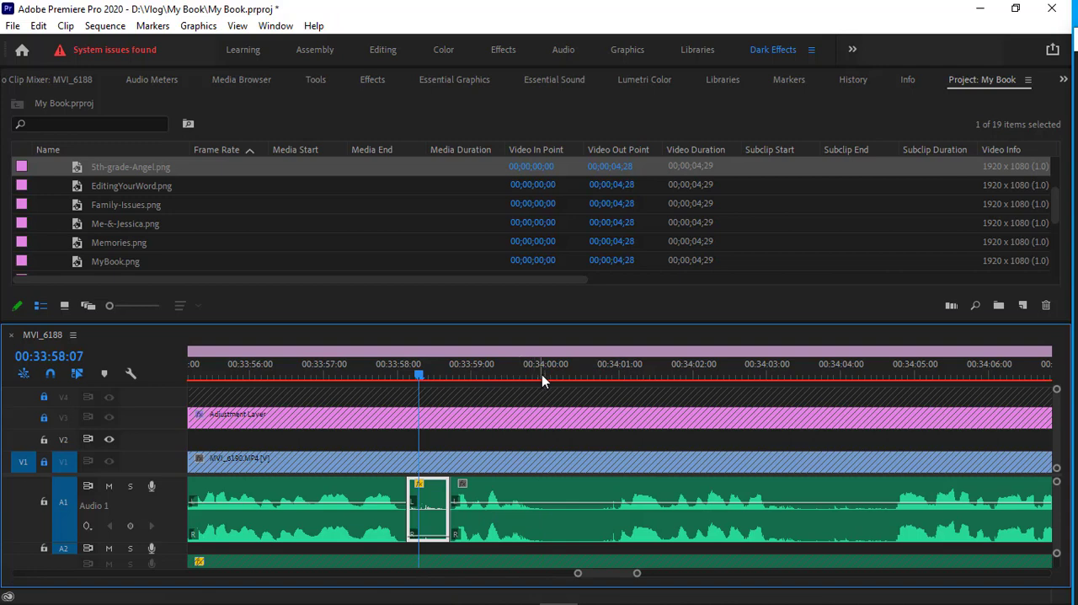
{"action": "key", "text": "space"}
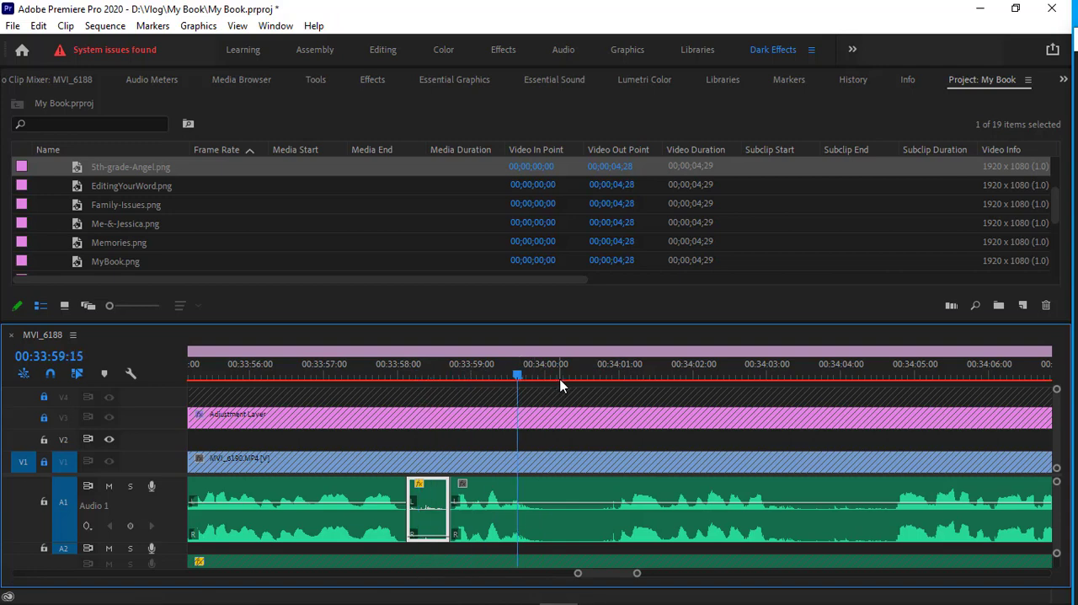
{"action": "key", "text": "space"}
{"action": "left_click_drag", "start_coordinate": [638, 375], "coordinate": [599, 376]}
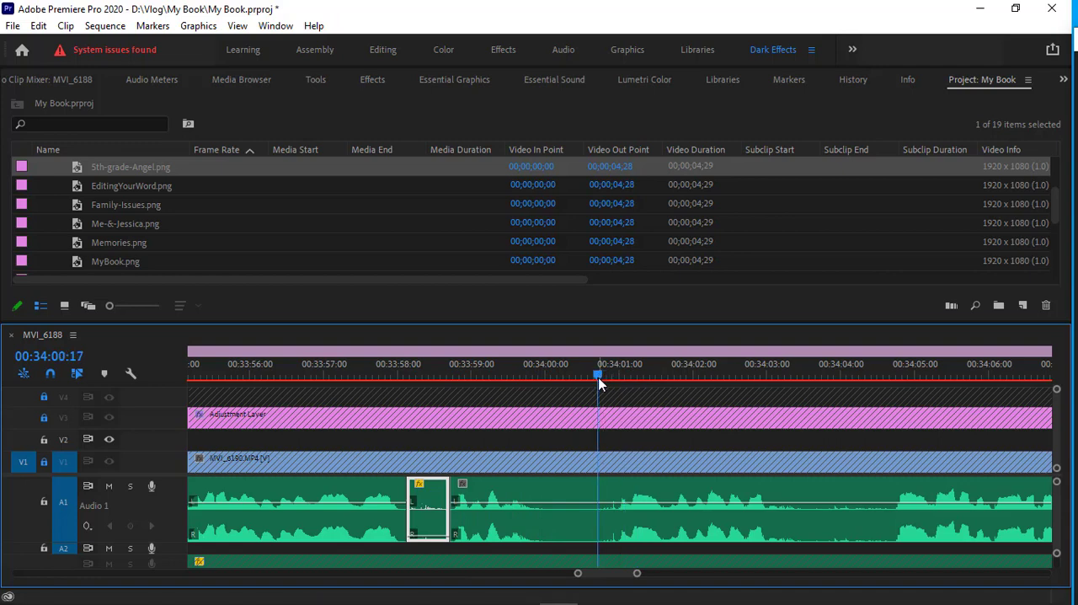
{"action": "left_click_drag", "start_coordinate": [599, 373], "coordinate": [620, 376]}
{"action": "left_click_drag", "start_coordinate": [635, 577], "coordinate": [626, 576]}
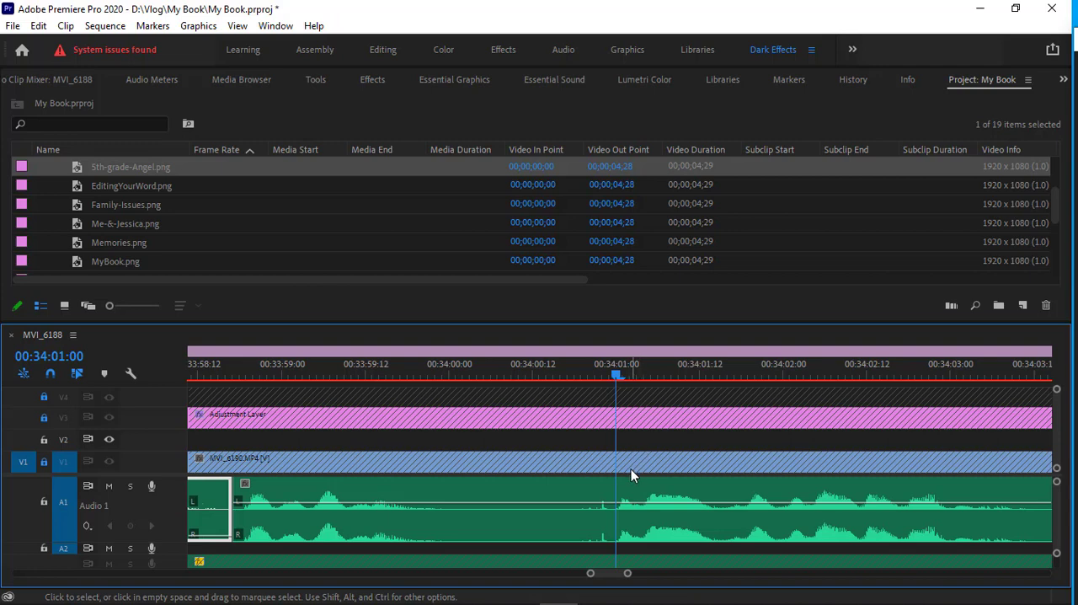
{"action": "scroll", "coordinate": [616, 482], "scroll_direction": "up", "scroll_amount": 1}
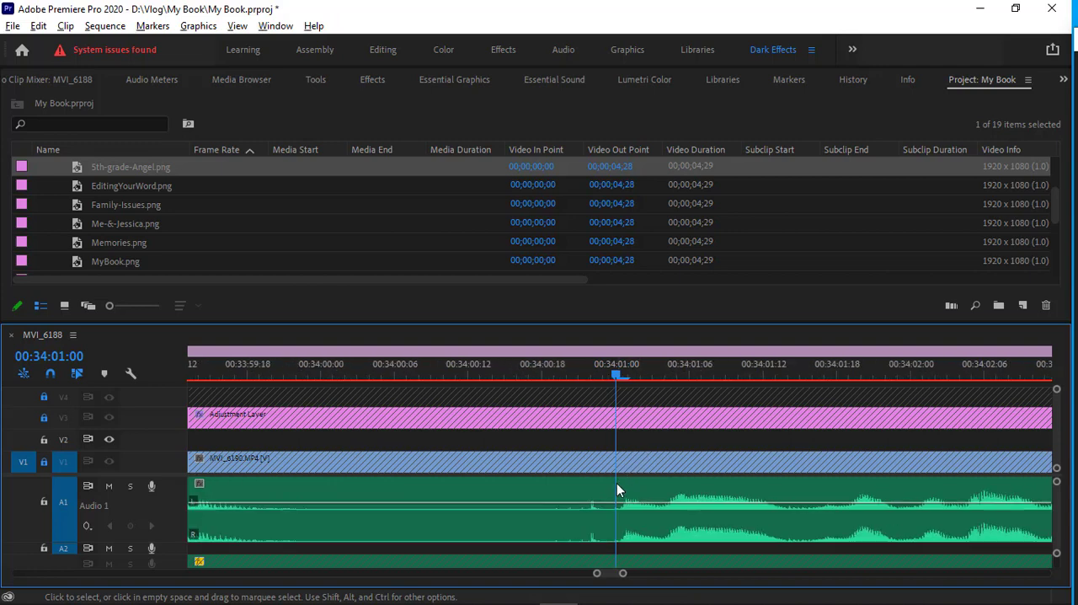
{"action": "scroll", "coordinate": [616, 483], "scroll_direction": "up", "scroll_amount": 1}
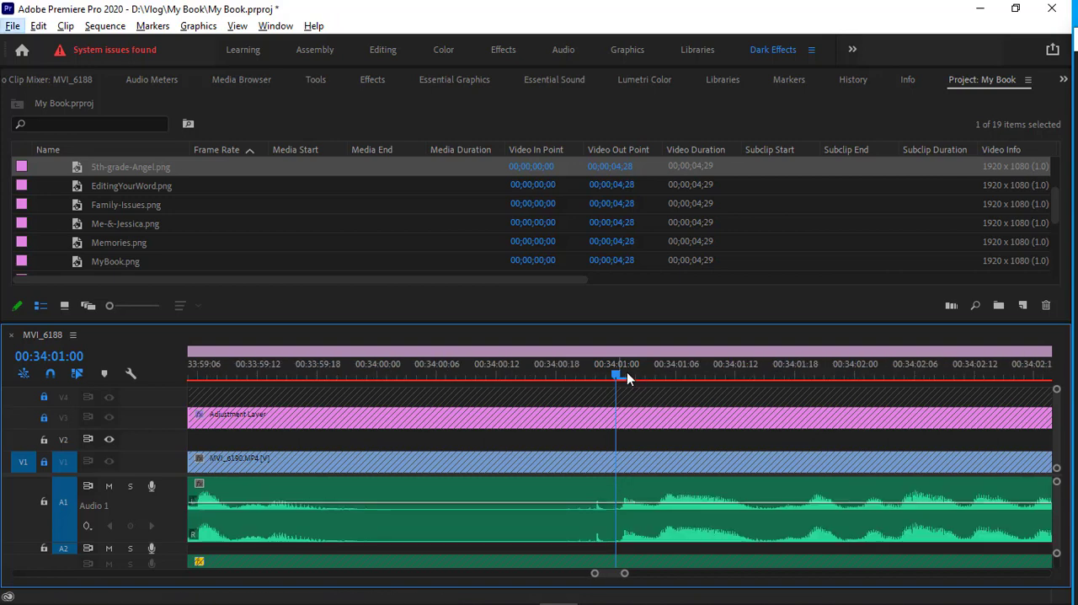
Cut Audio 1 at 00:34:00:23 and 00:34:00:18, then lower that short clip's volume
{"action": "left_click_drag", "start_coordinate": [615, 375], "coordinate": [606, 375]}
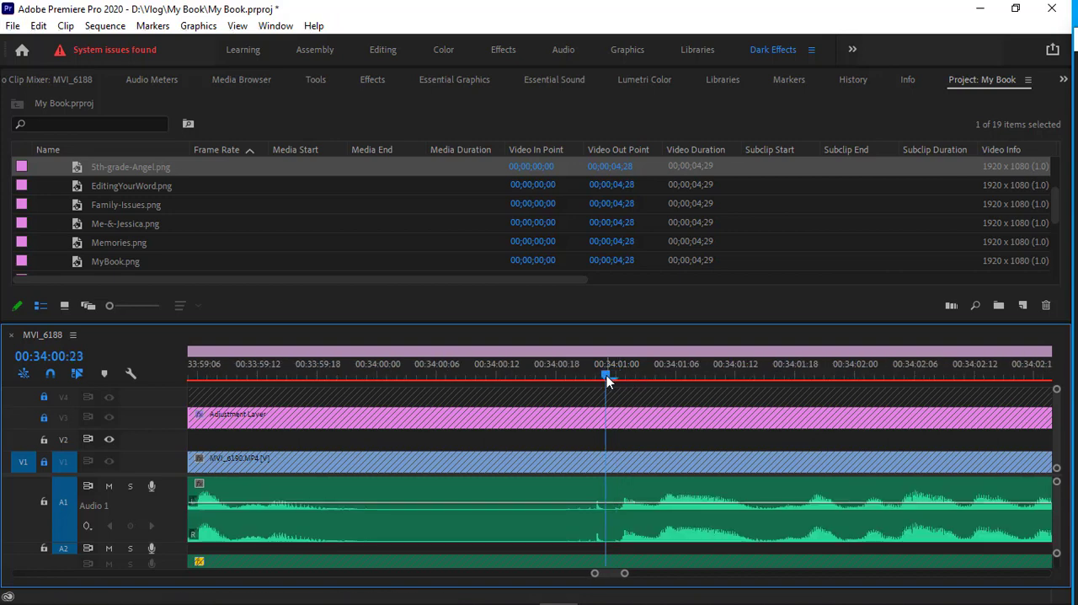
{"action": "key", "text": "ctrl+k"}
{"action": "left_click_drag", "start_coordinate": [604, 374], "coordinate": [558, 374]}
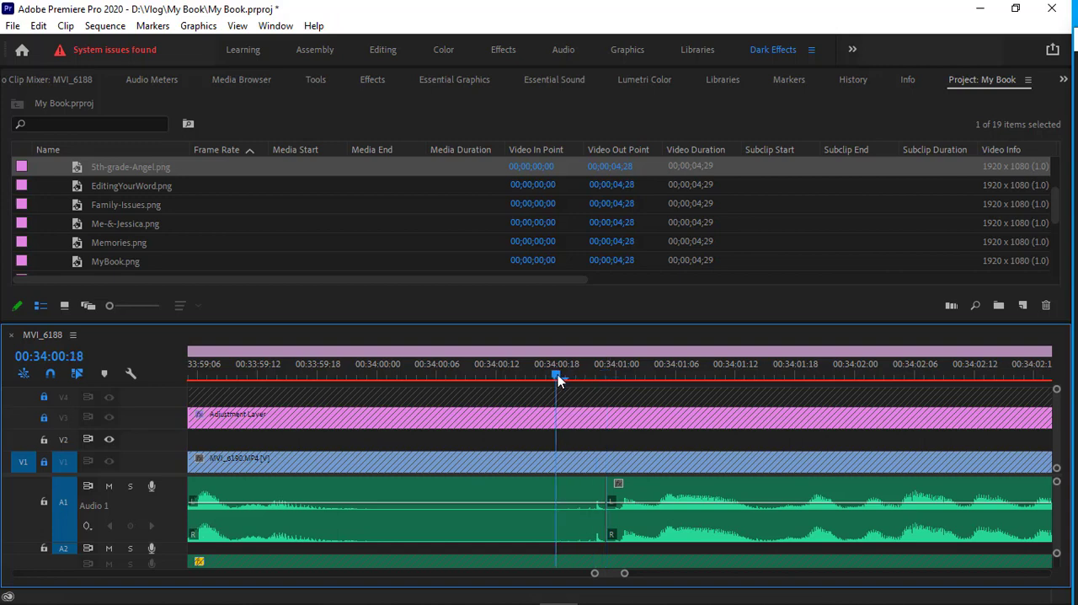
{"action": "key", "text": "ctrl+k"}
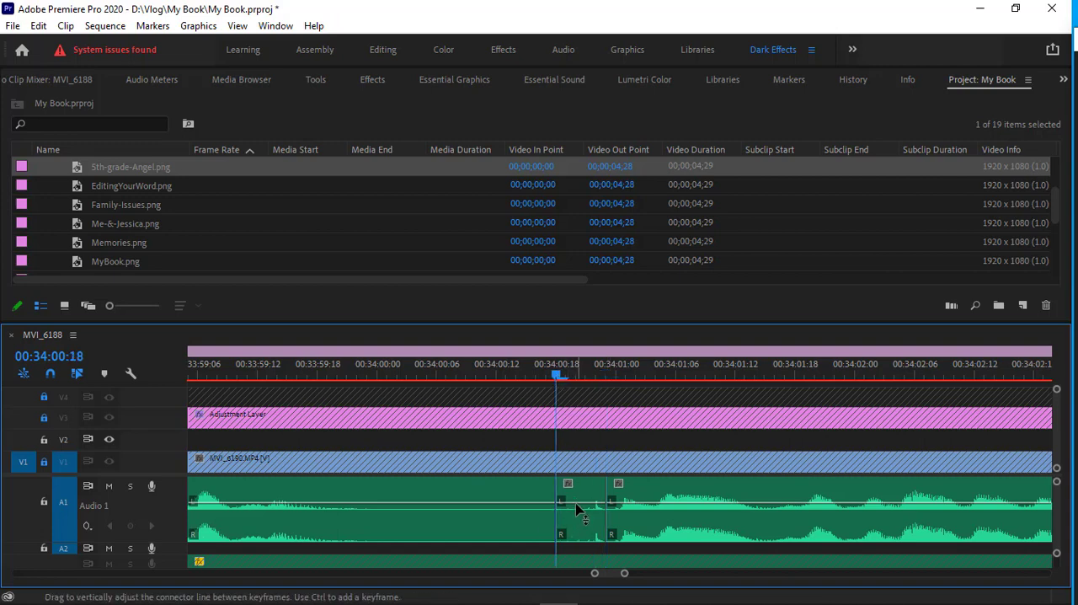
{"action": "left_click", "coordinate": [580, 510]}
{"action": "left_click_drag", "start_coordinate": [579, 505], "coordinate": [590, 551]}
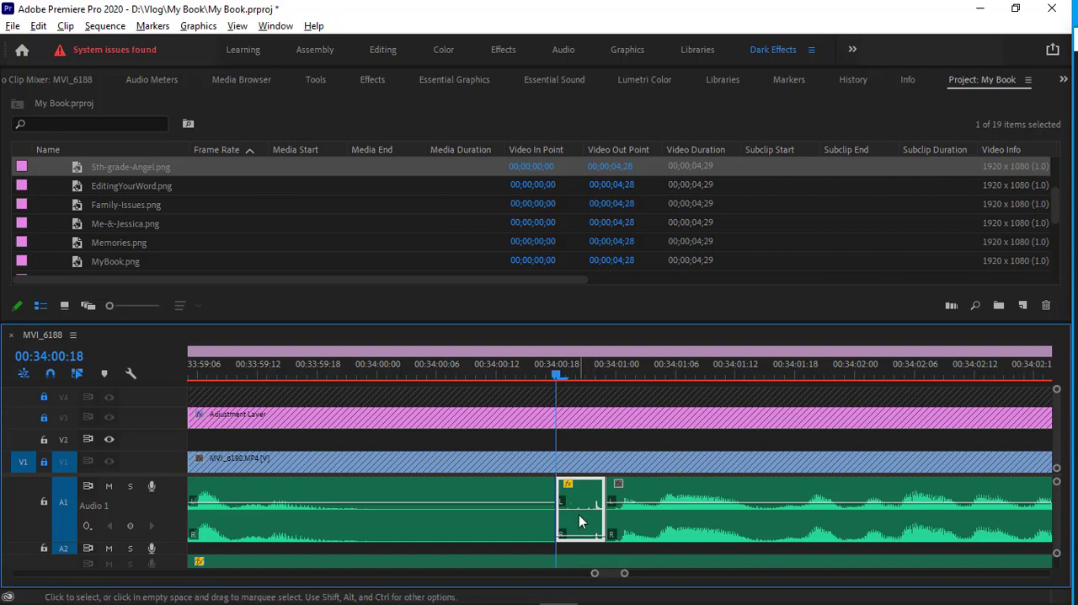
{"action": "scroll", "coordinate": [579, 514], "scroll_direction": "up", "scroll_amount": 2}
{"action": "scroll", "coordinate": [578, 514], "scroll_direction": "down", "scroll_amount": 3}
{"action": "scroll", "coordinate": [578, 515], "scroll_direction": "down", "scroll_amount": 2}
{"action": "scroll", "coordinate": [578, 514], "scroll_direction": "down", "scroll_amount": 1}
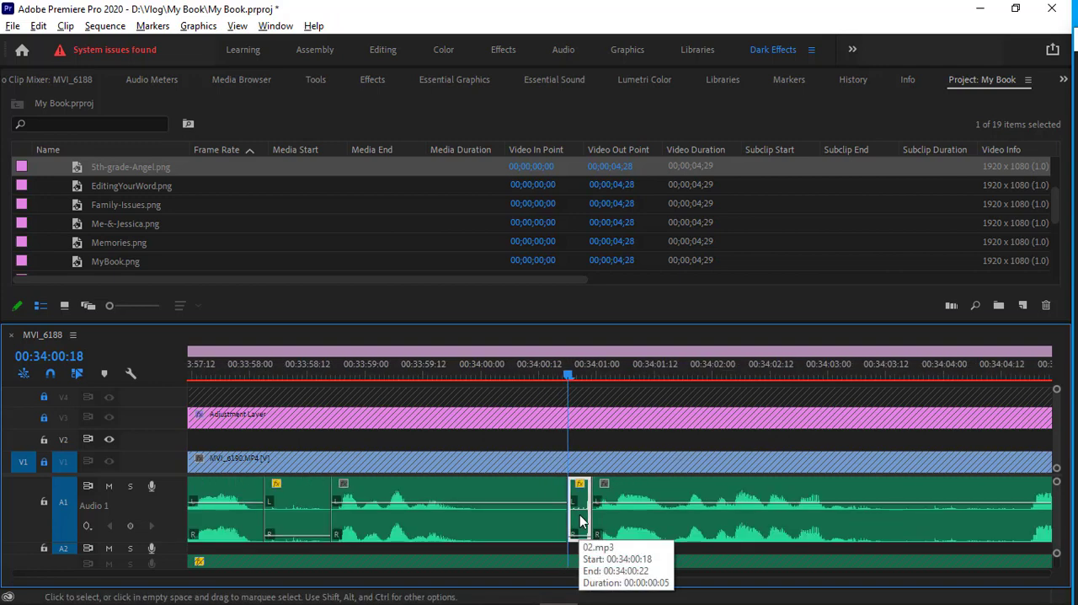
{"action": "scroll", "coordinate": [593, 514], "scroll_direction": "down", "scroll_amount": 1}
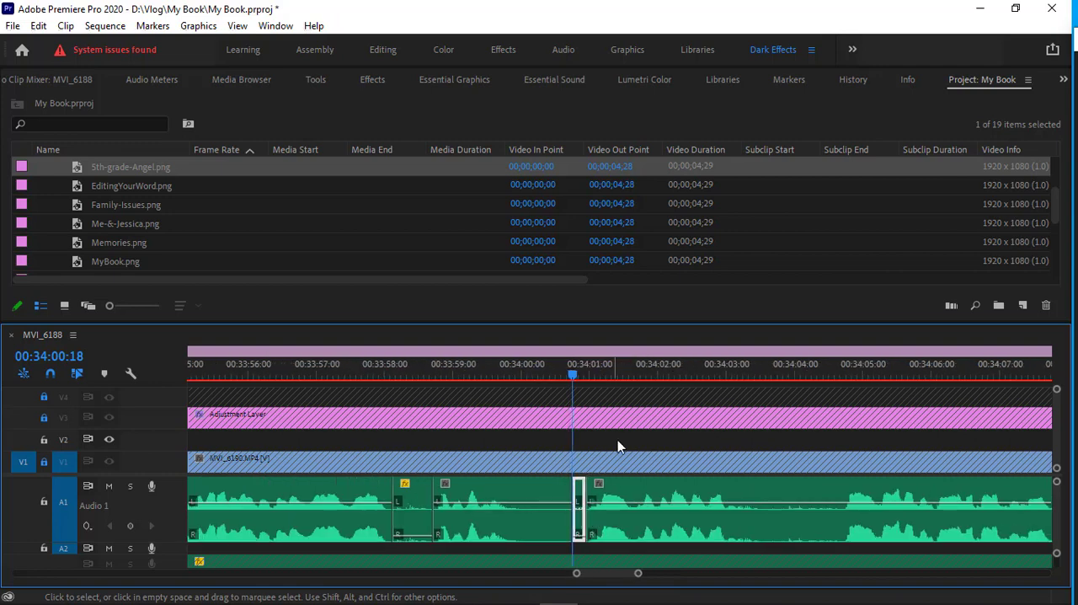
{"action": "left_click_drag", "start_coordinate": [572, 374], "coordinate": [278, 379]}
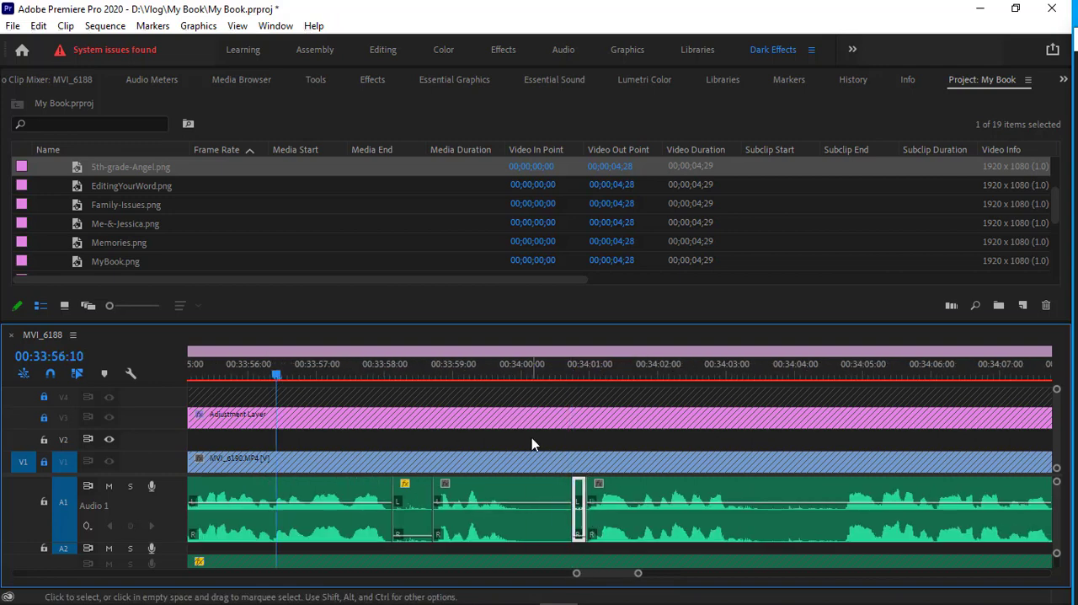
{"action": "key", "text": "space"}
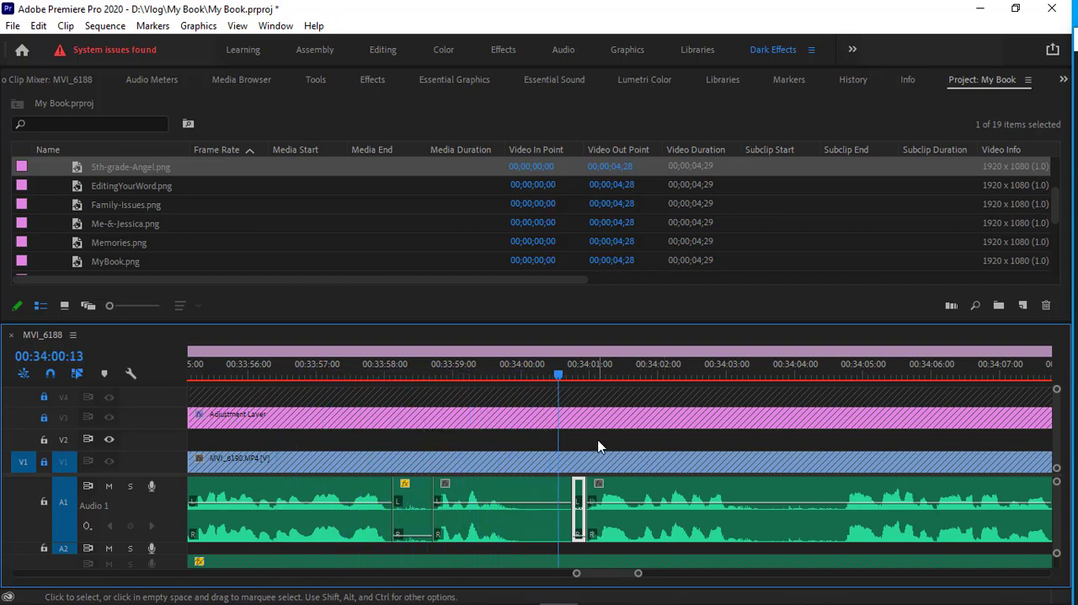
{"action": "key", "text": "space"}
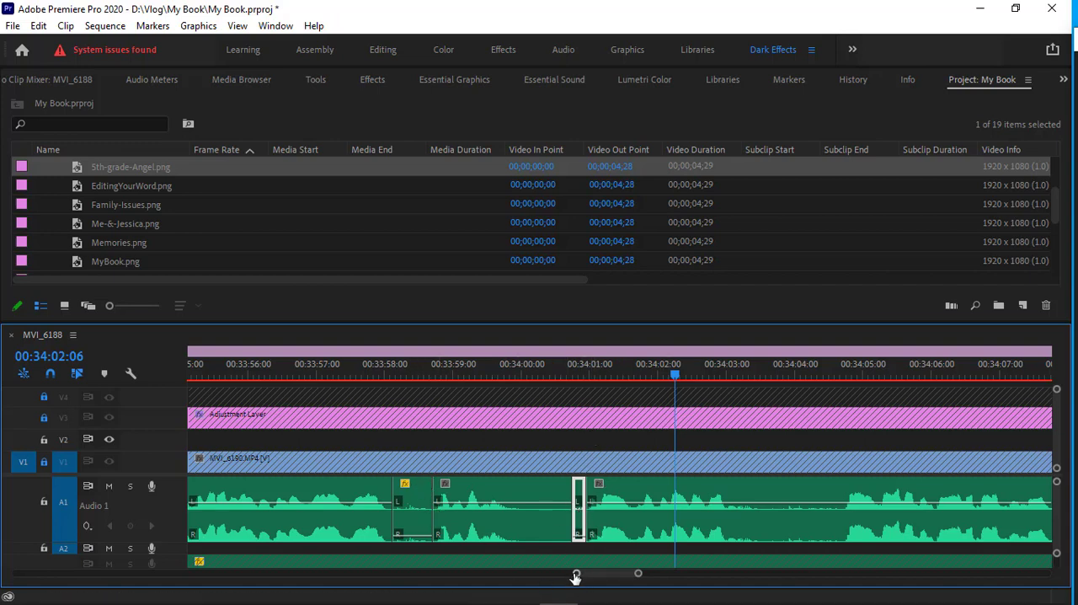
{"action": "left_click_drag", "start_coordinate": [576, 572], "coordinate": [40, 572]}
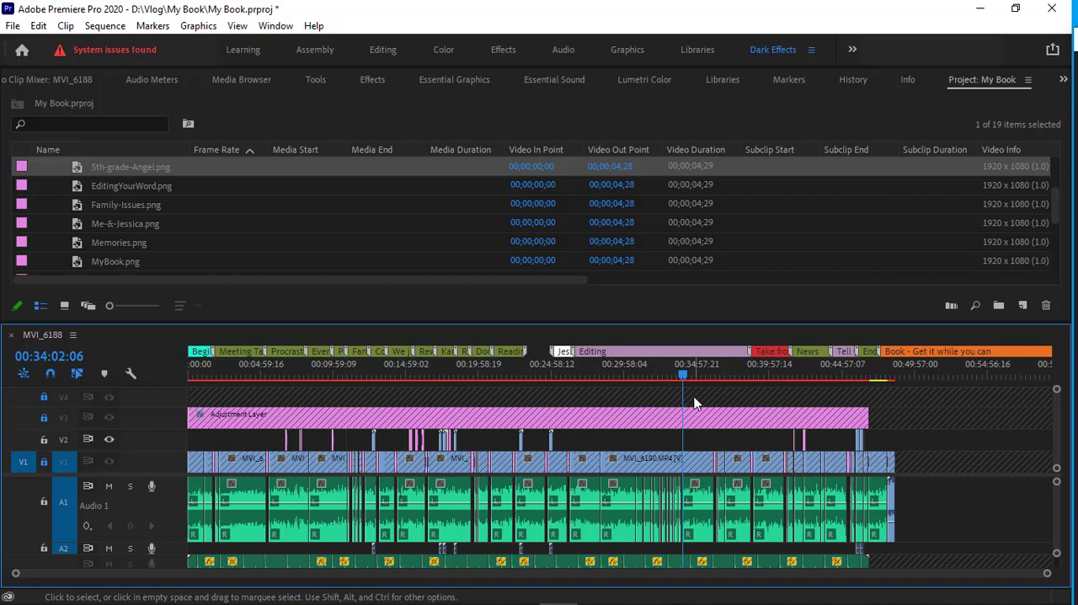
{"action": "key", "text": "backslash"}
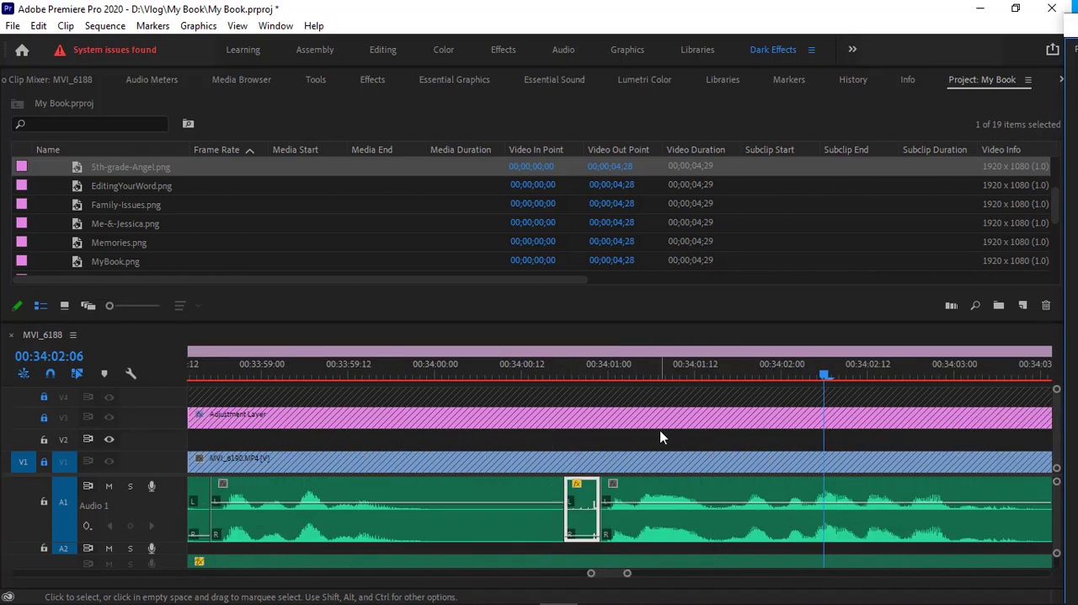